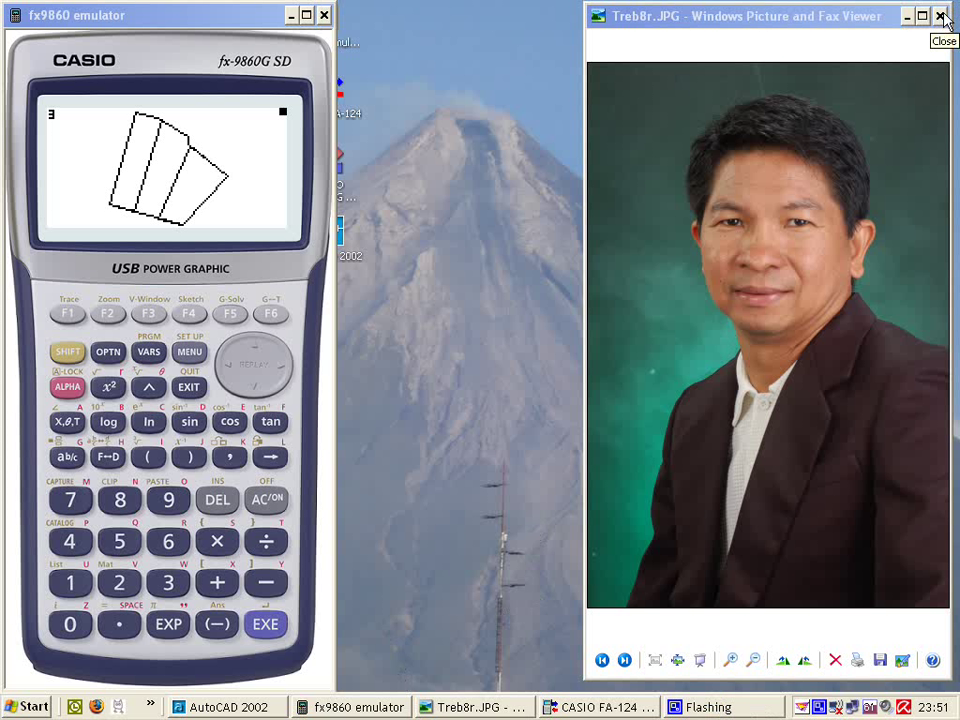
Close the Picture and Fax Viewer and bring up the BIG SHOTS LAND SURVEY menu
click(942, 17)
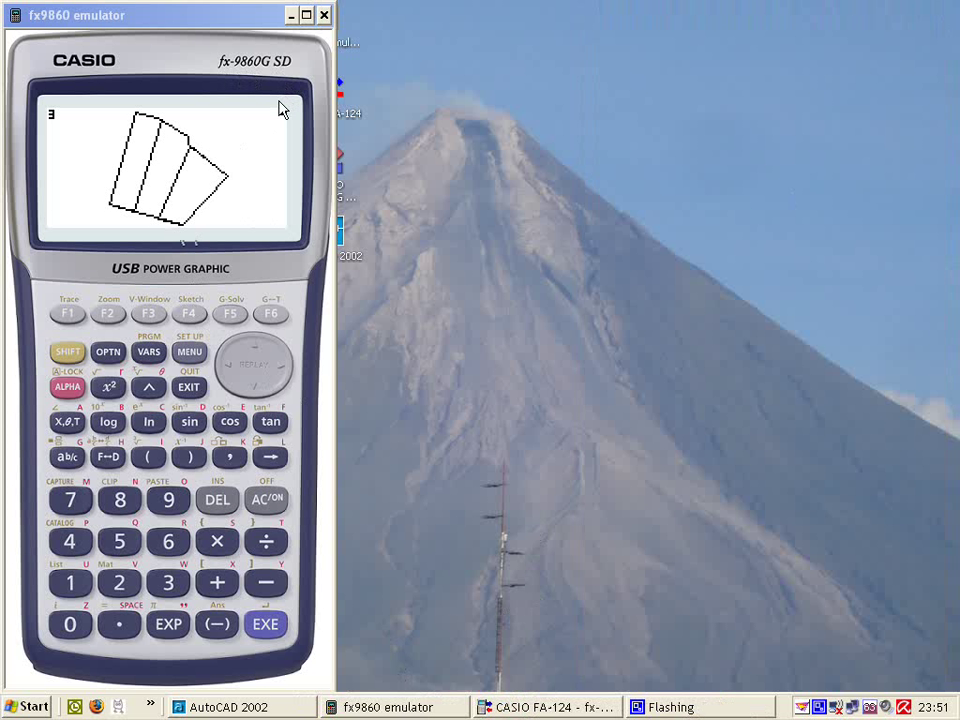
click(268, 626)
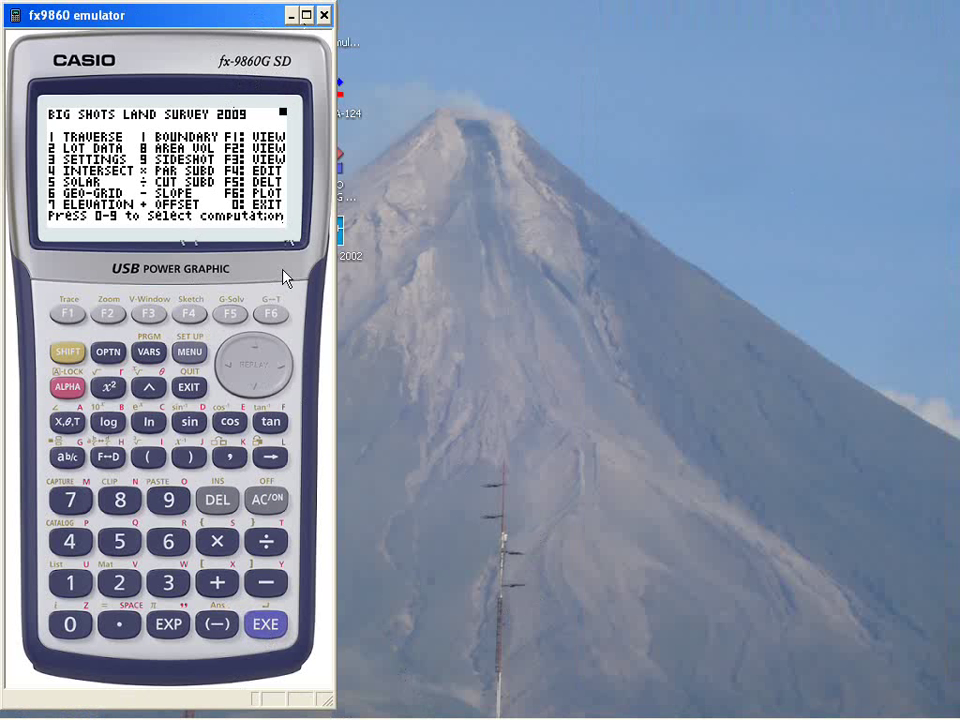
Close the emulator and have FA-124 connect to receive the calculator's memory
click(325, 16)
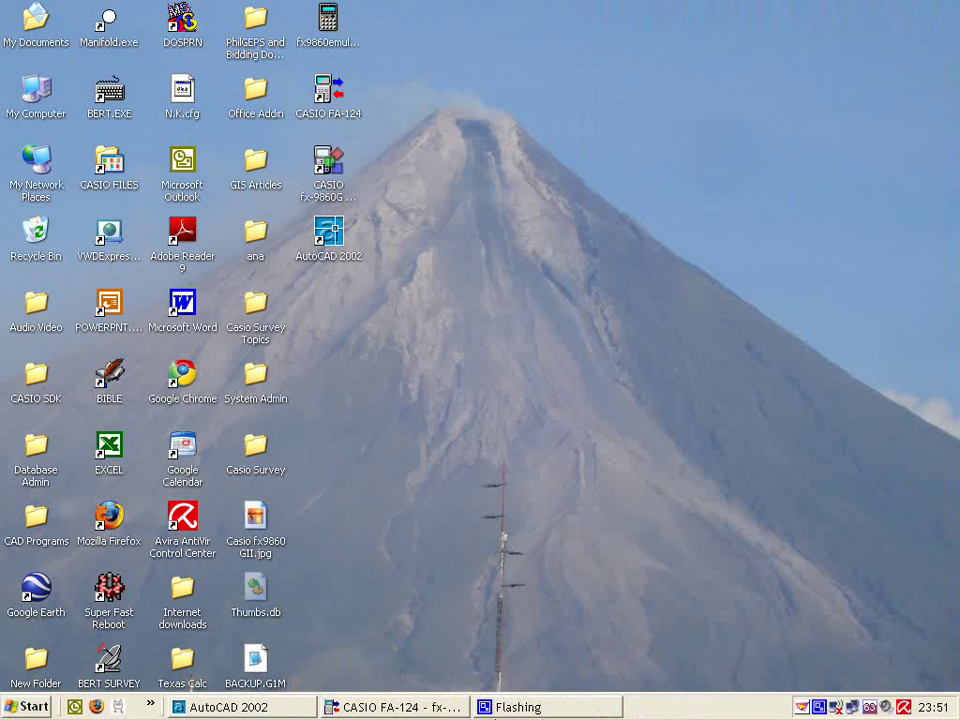
click(395, 709)
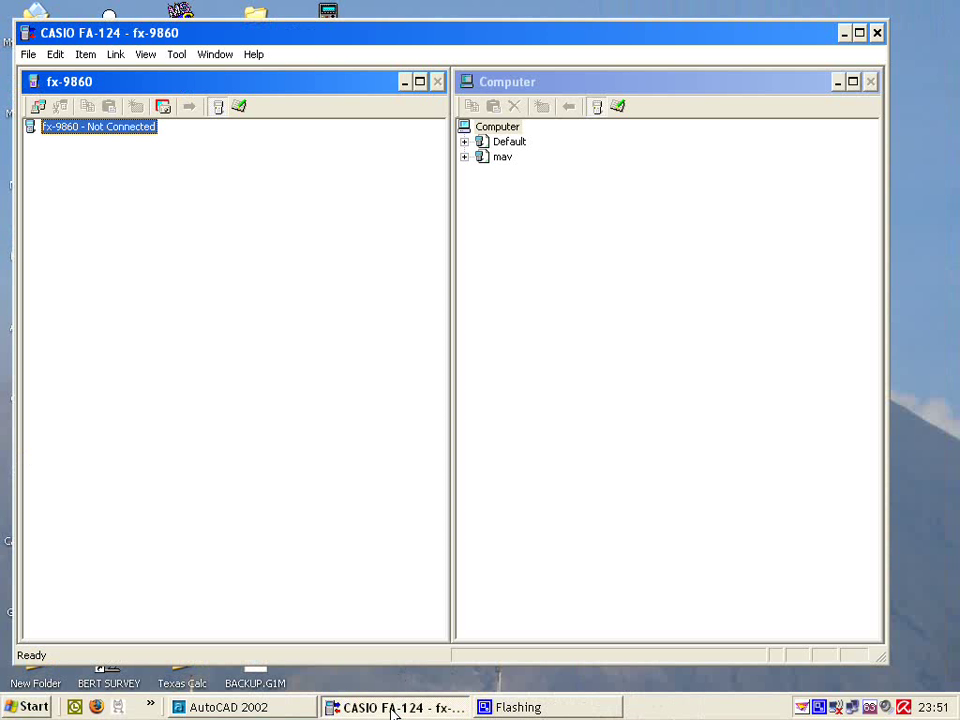
click(40, 106)
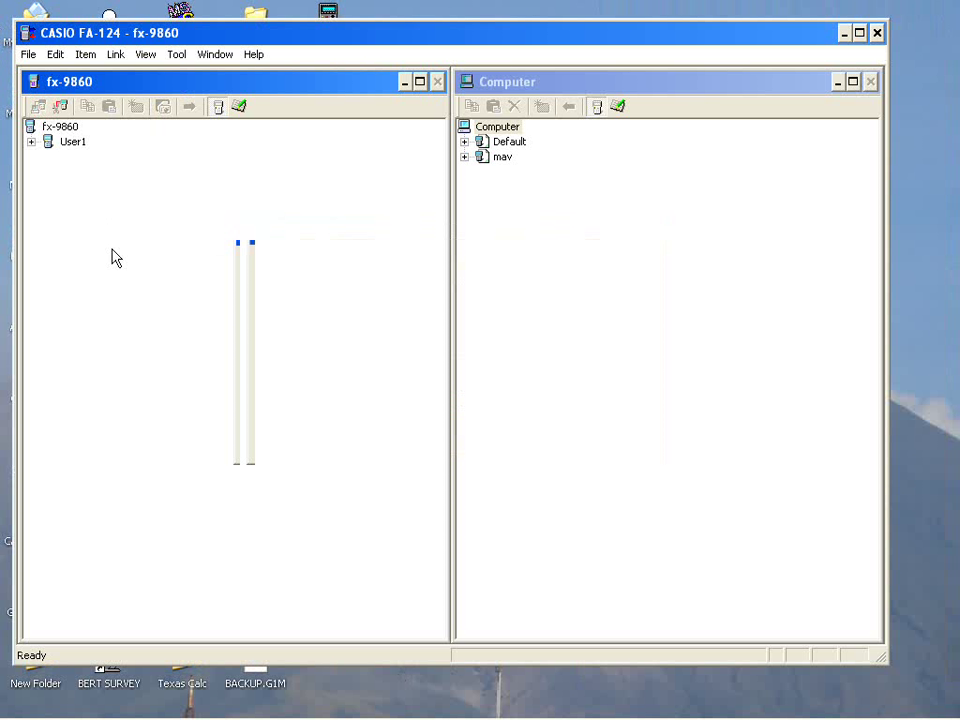
Copy User1's List File into the computer's Default storage, replacing all existing files
double_click(70, 143)
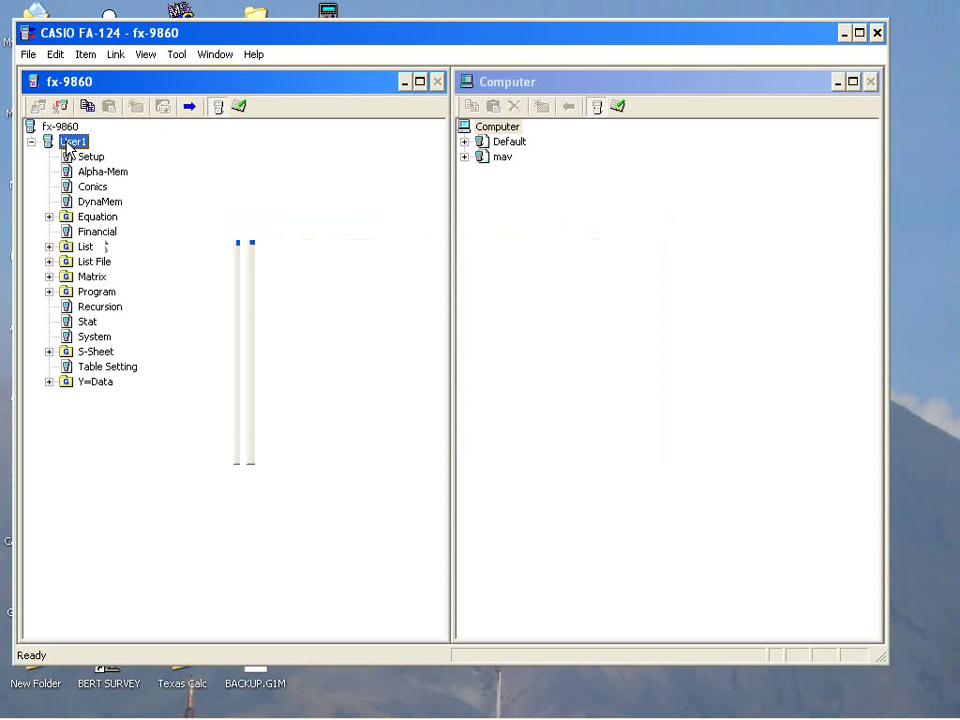
right_click(99, 264)
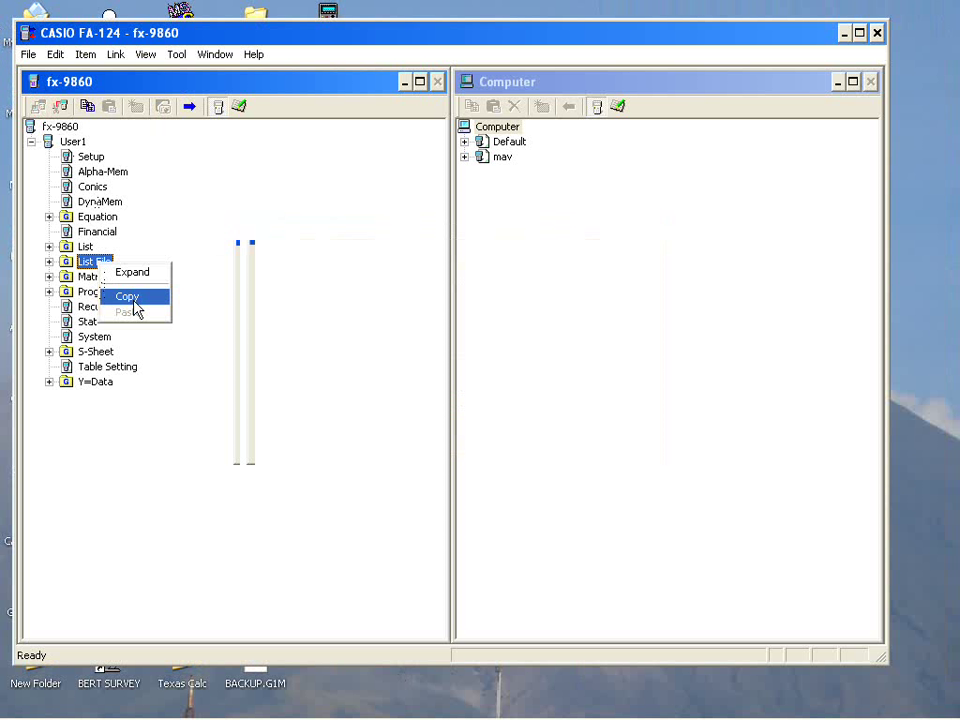
click(135, 300)
click(508, 144)
right_click(507, 145)
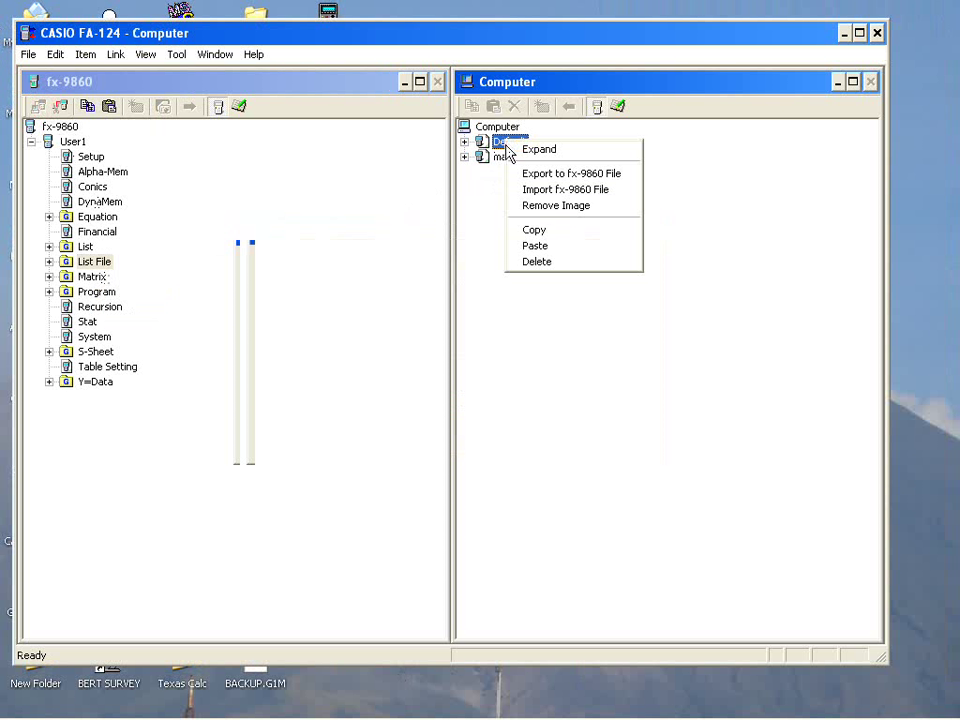
click(551, 252)
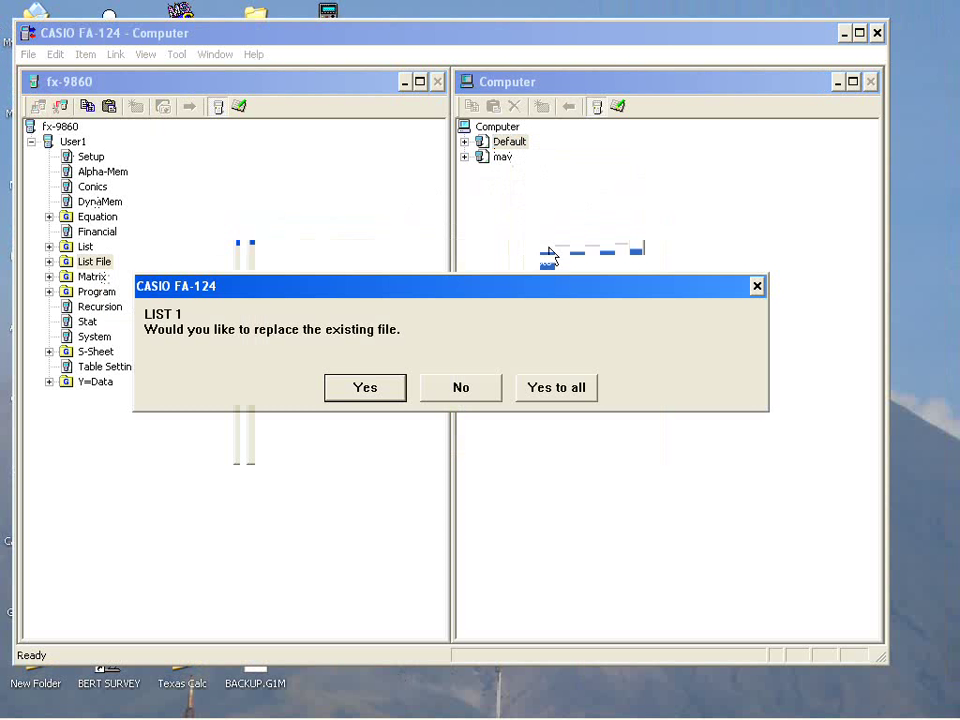
click(566, 395)
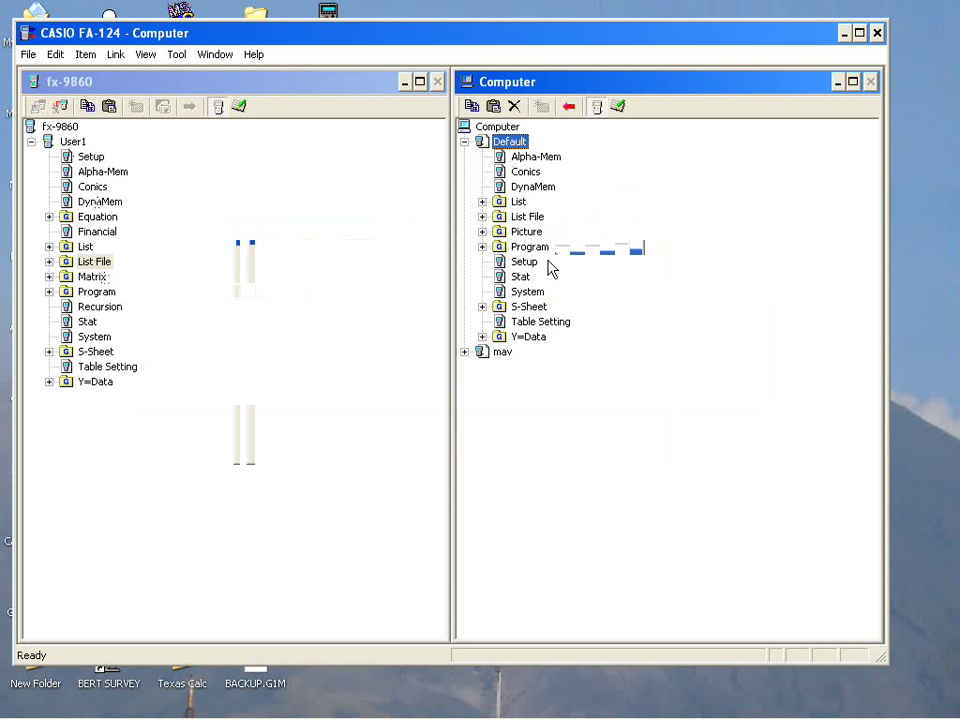
Export the pasted List File as a CSV named Legazpi.CSV
click(536, 222)
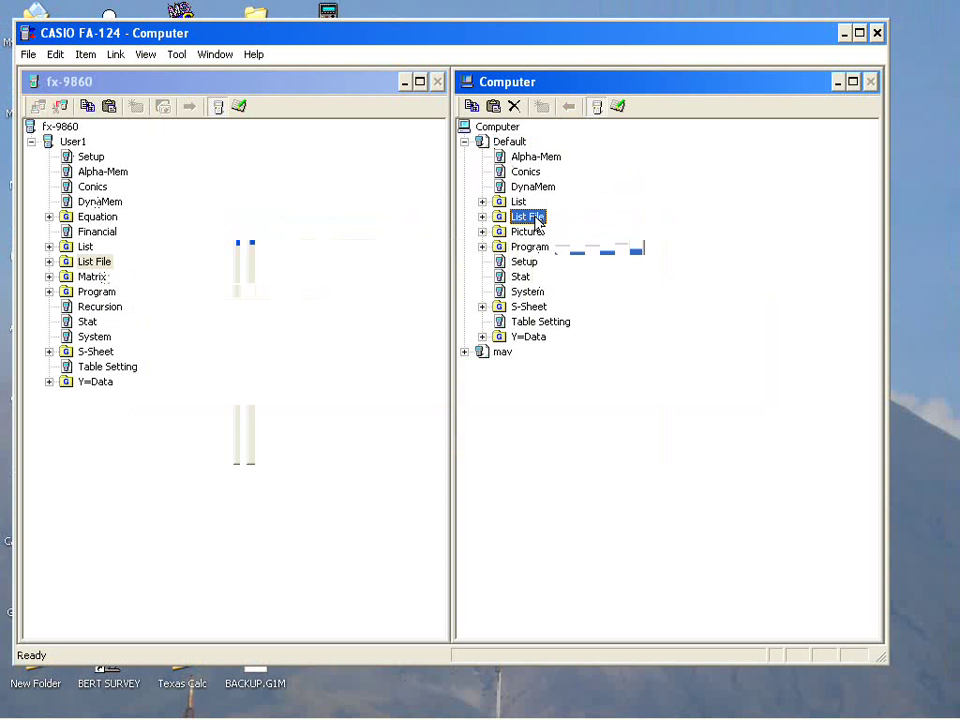
click(29, 56)
mouse_move(43, 106)
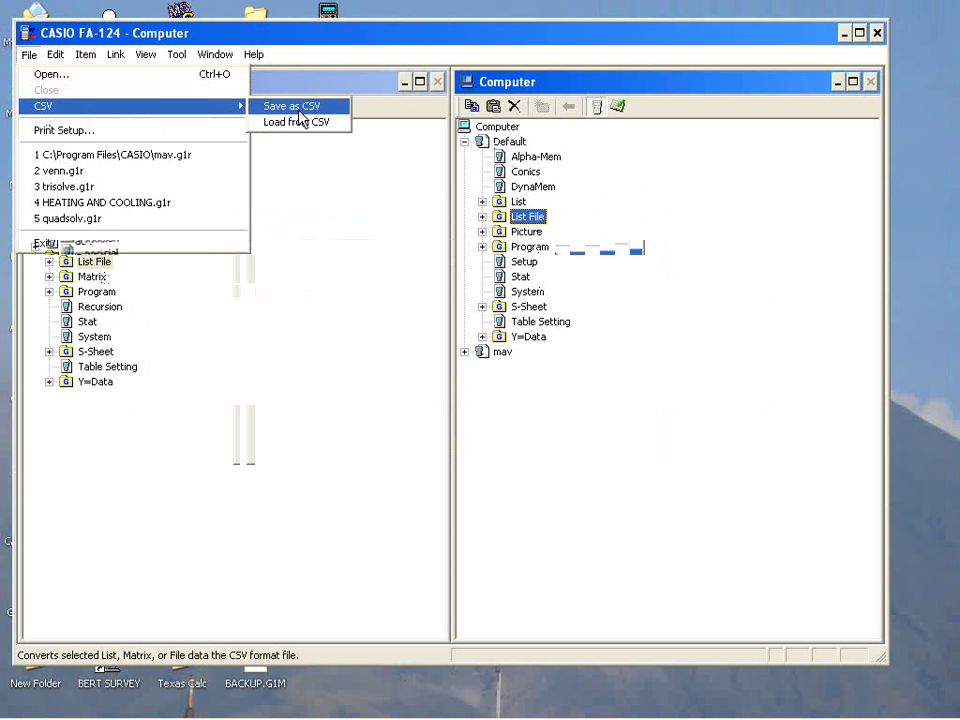
click(298, 110)
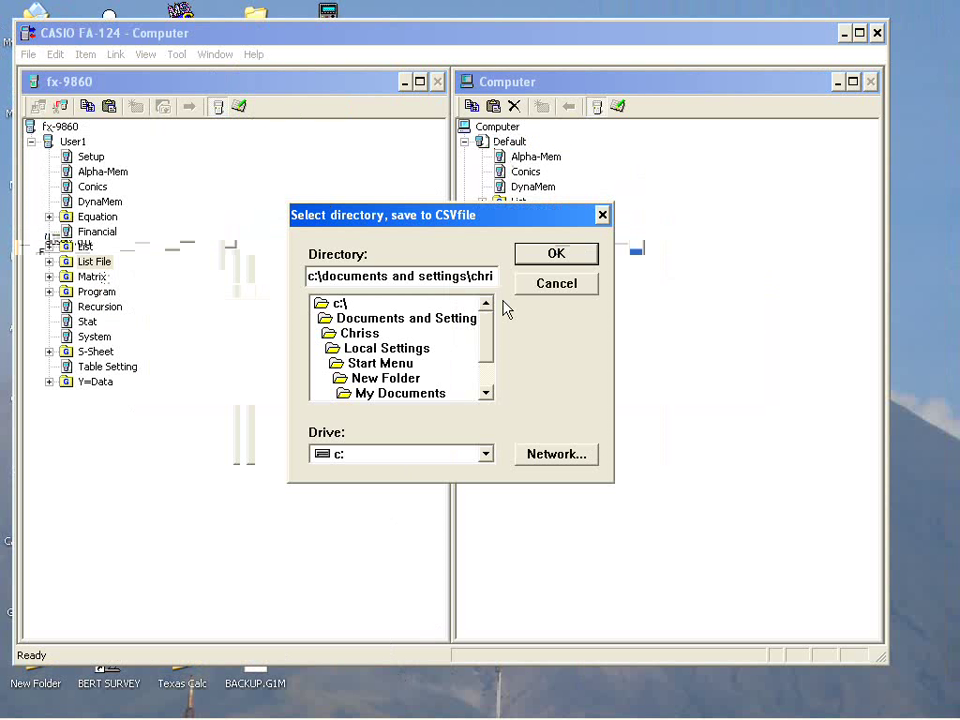
click(540, 254)
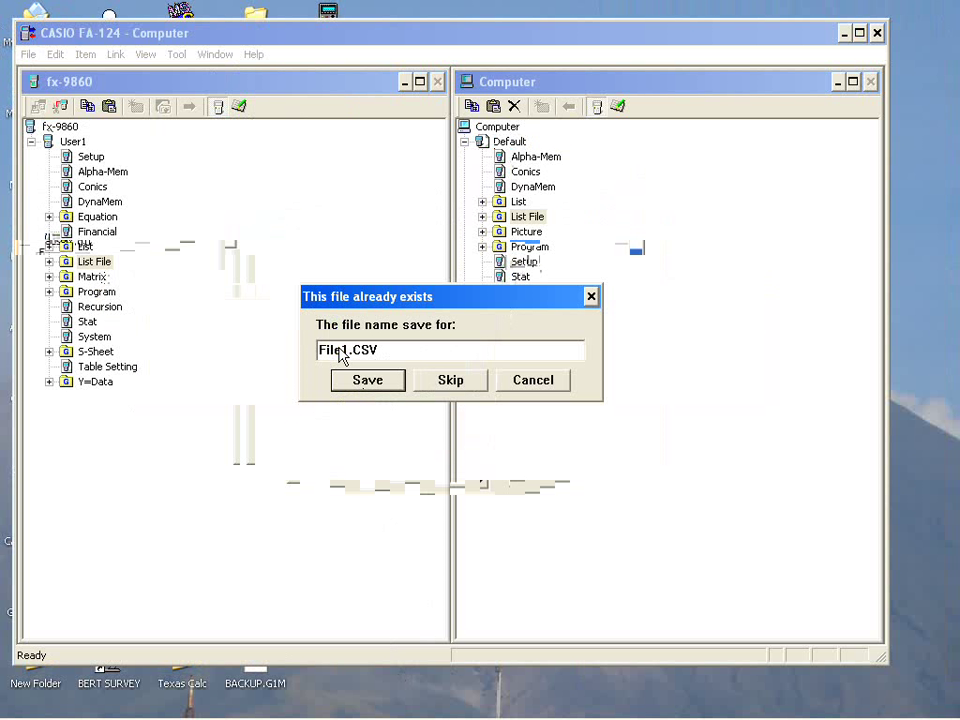
key(BackSpace)
key(BackSpace)
key(BackSpace)
key(BackSpace)
key(BackSpace)
text(Lega)
text(zpi)
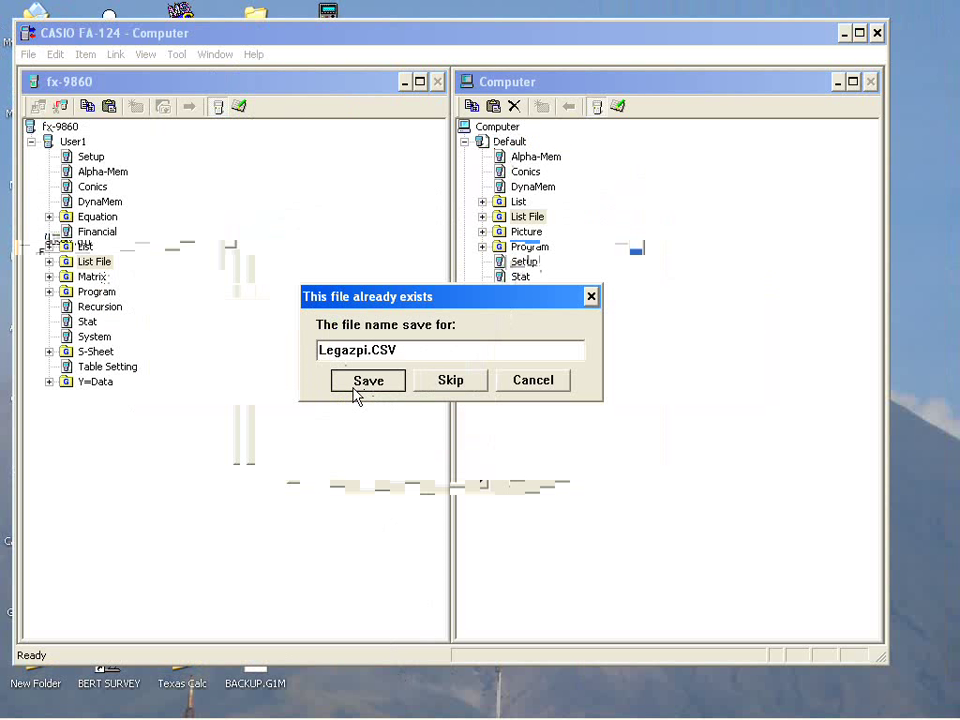
click(368, 386)
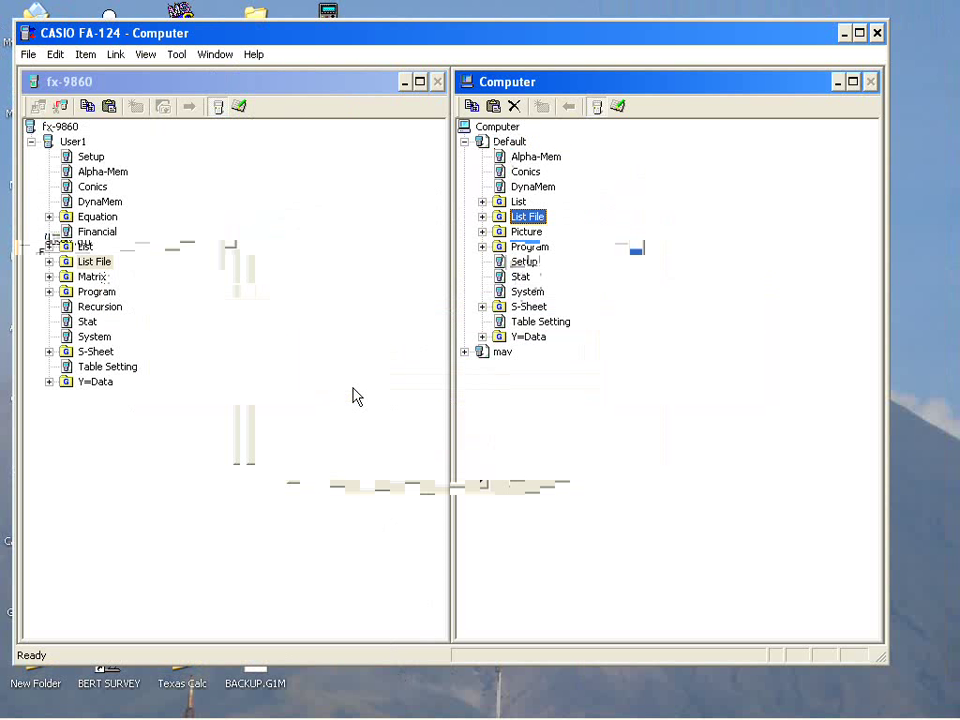
Close FA-124, browse My Documents > CASIO > FA-124, and right-click Legazpi.CSV
click(878, 35)
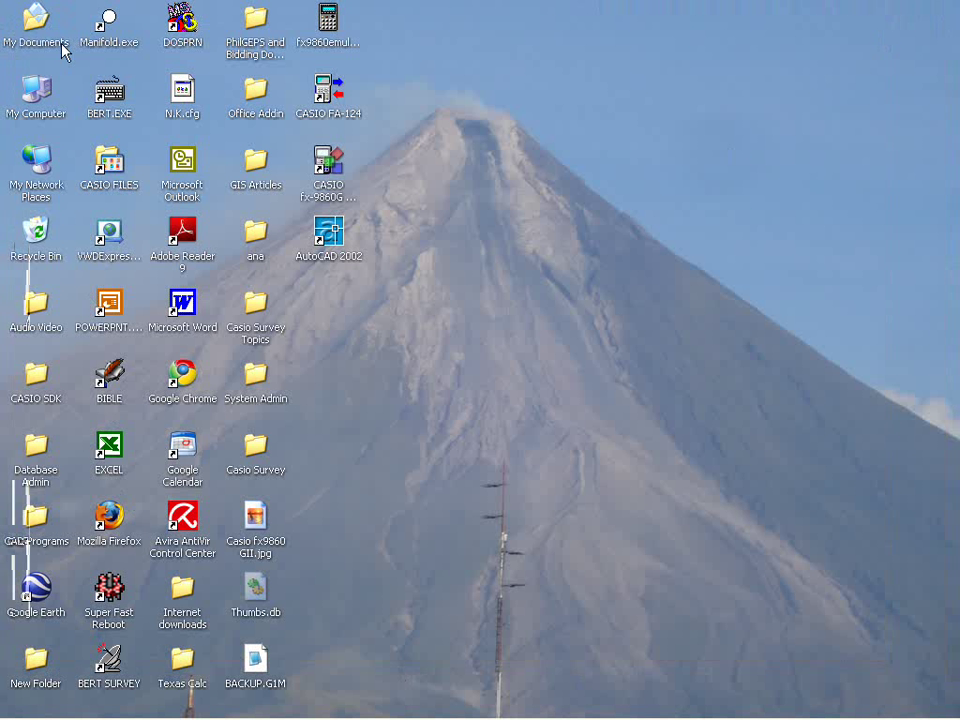
double_click(29, 37)
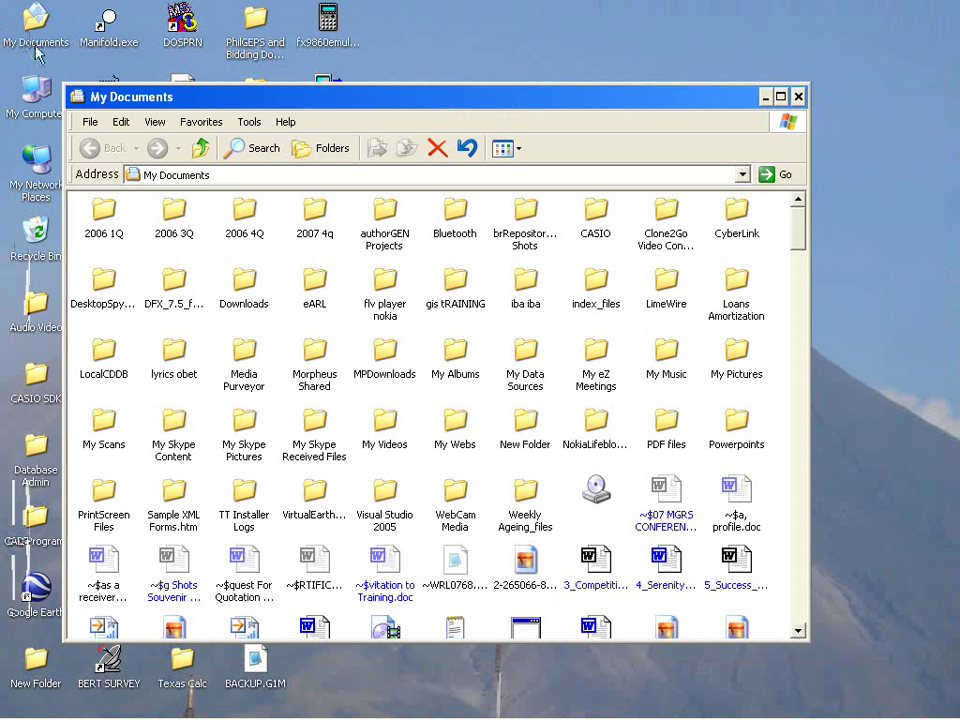
double_click(602, 210)
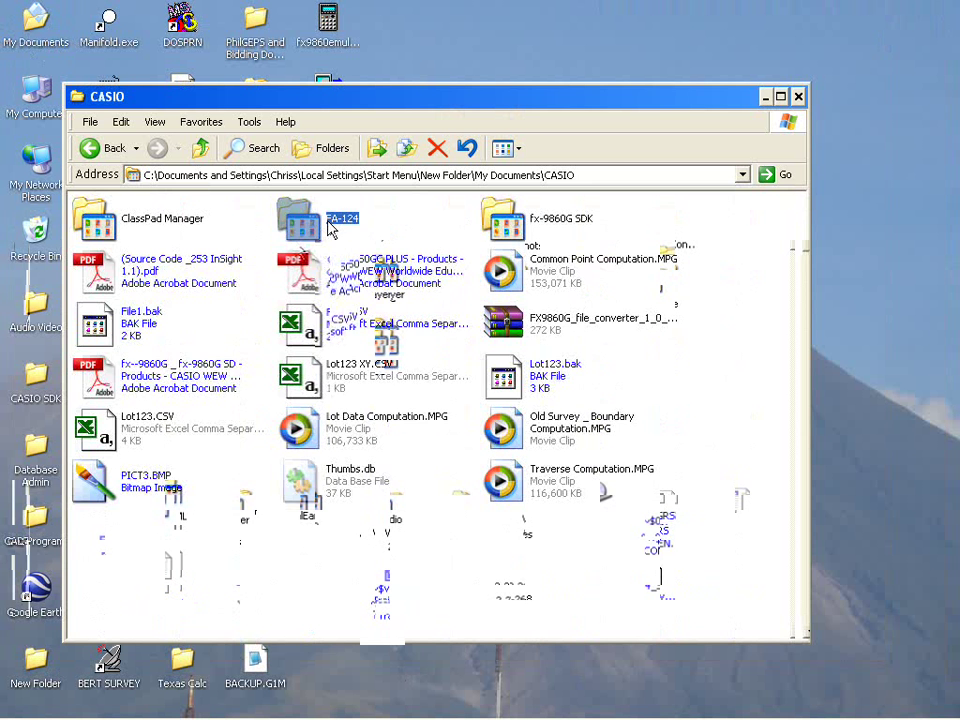
click(328, 229)
double_click(392, 368)
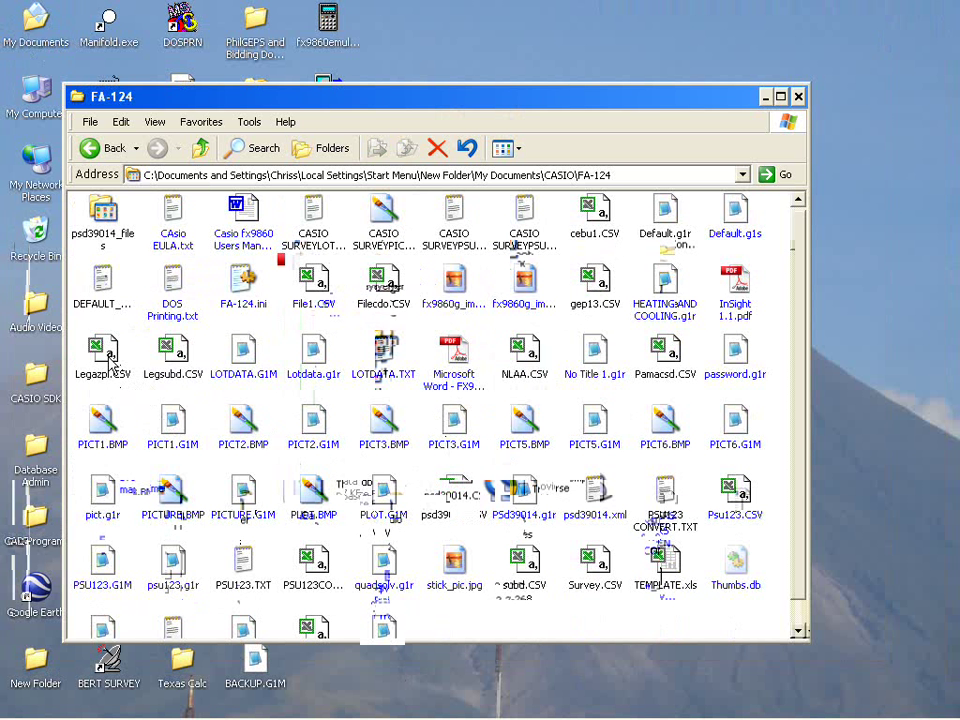
right_click(111, 357)
mouse_move(150, 398)
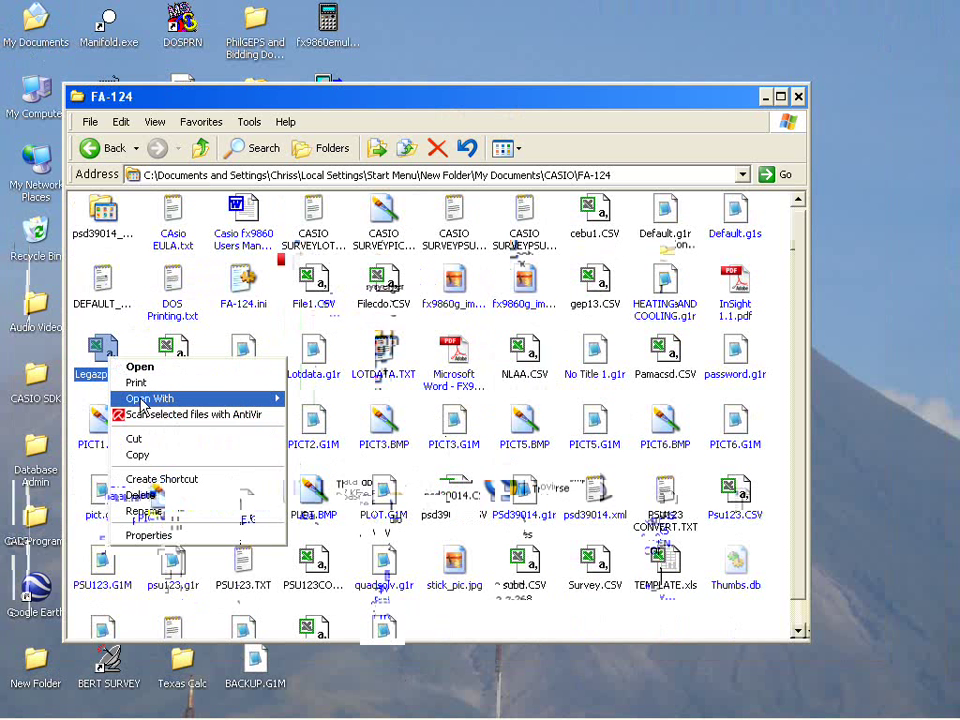
Open Legazpi.CSV in Excel and format A1:H24 as Number with two decimals
click(346, 402)
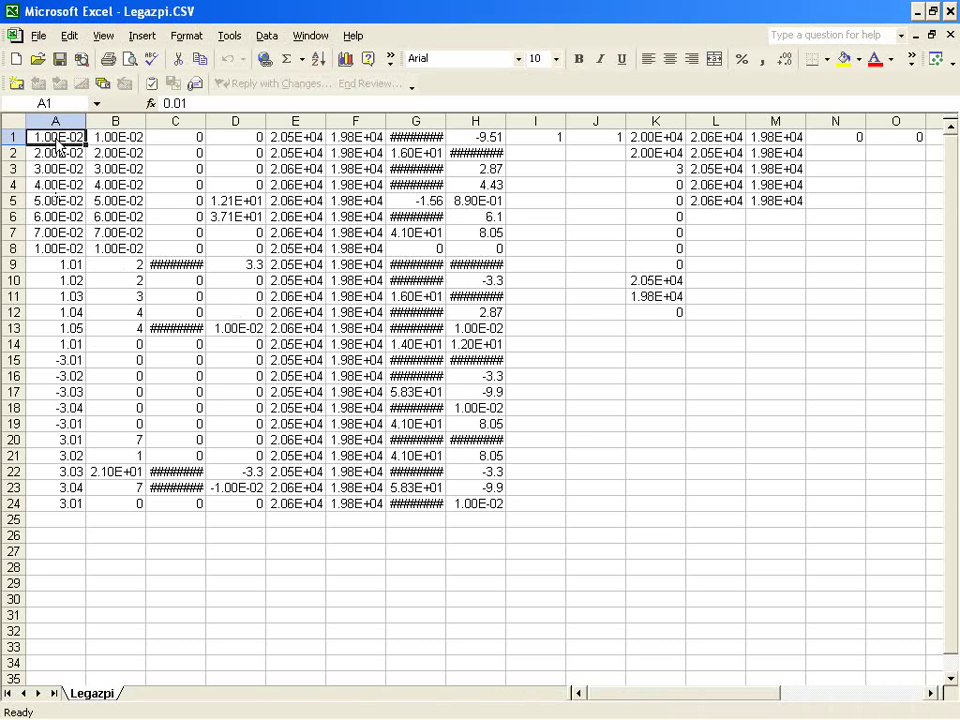
mouse_move(60, 143)
mouse_down()
mouse_move(490, 552)
mouse_move(496, 514)
mouse_up()
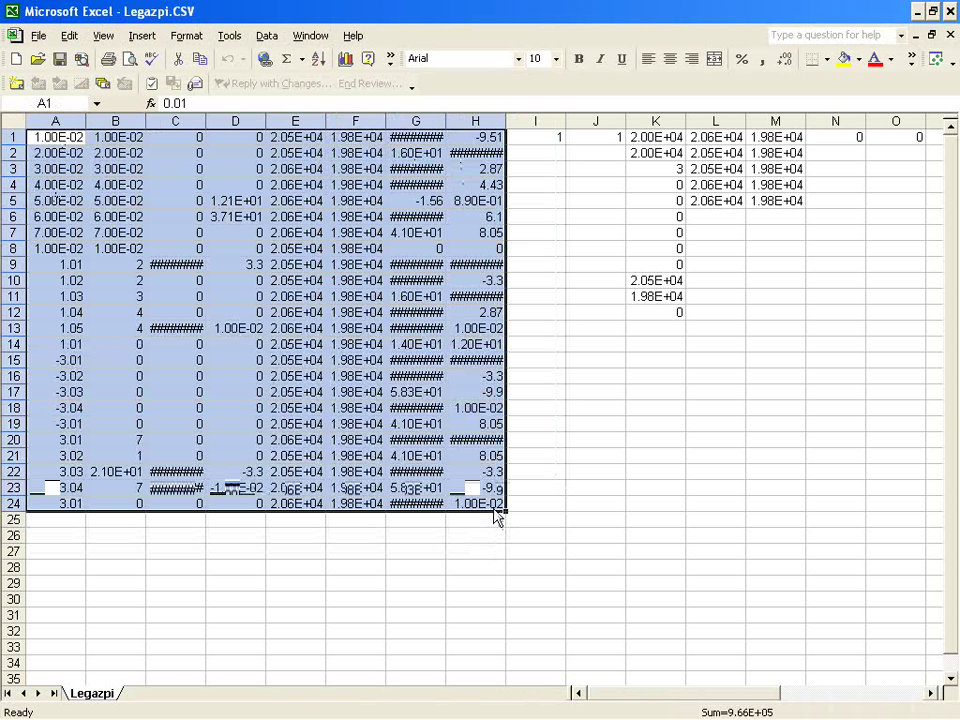
click(187, 36)
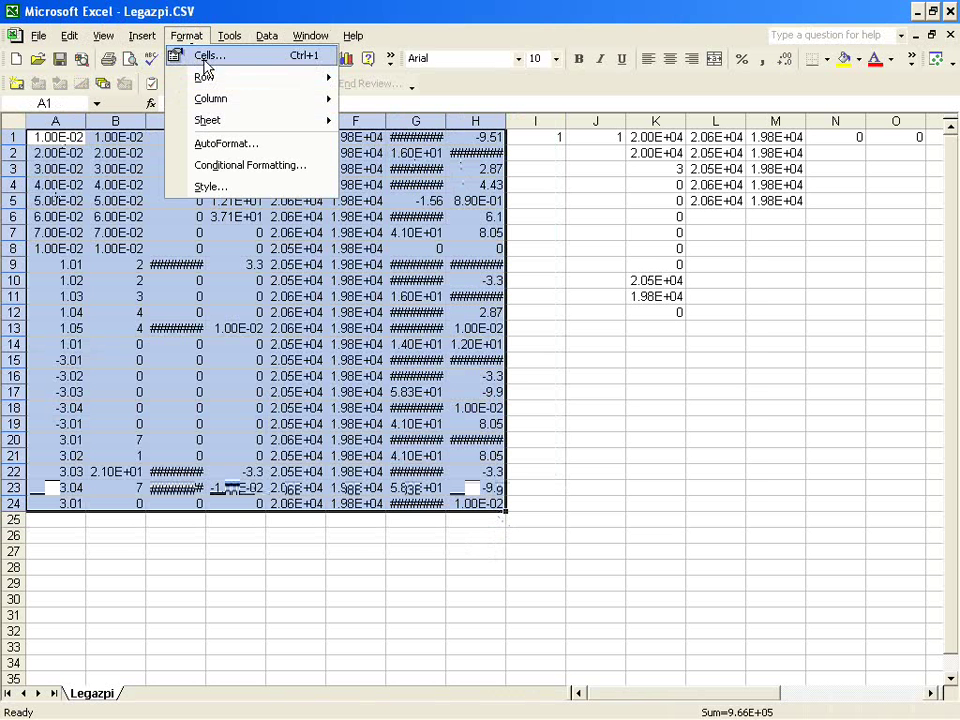
click(200, 56)
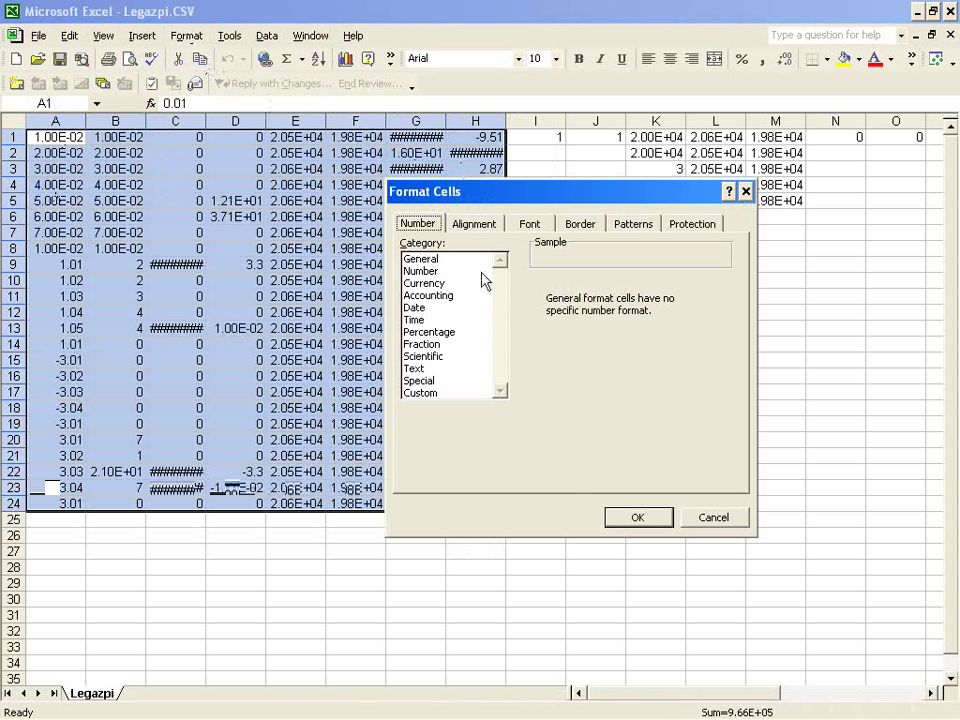
click(425, 271)
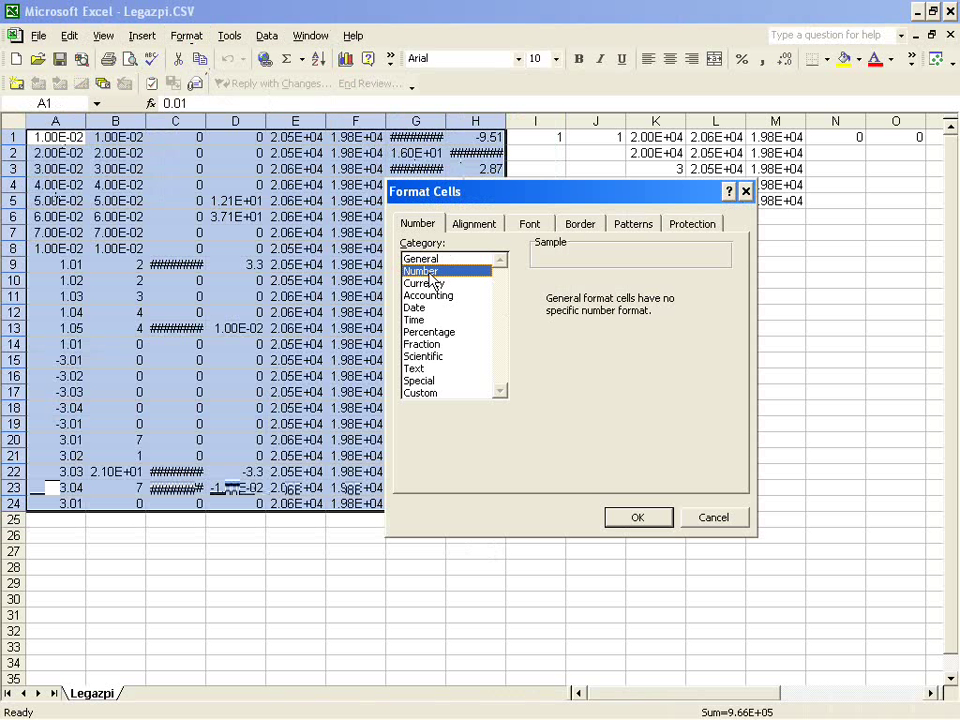
click(635, 518)
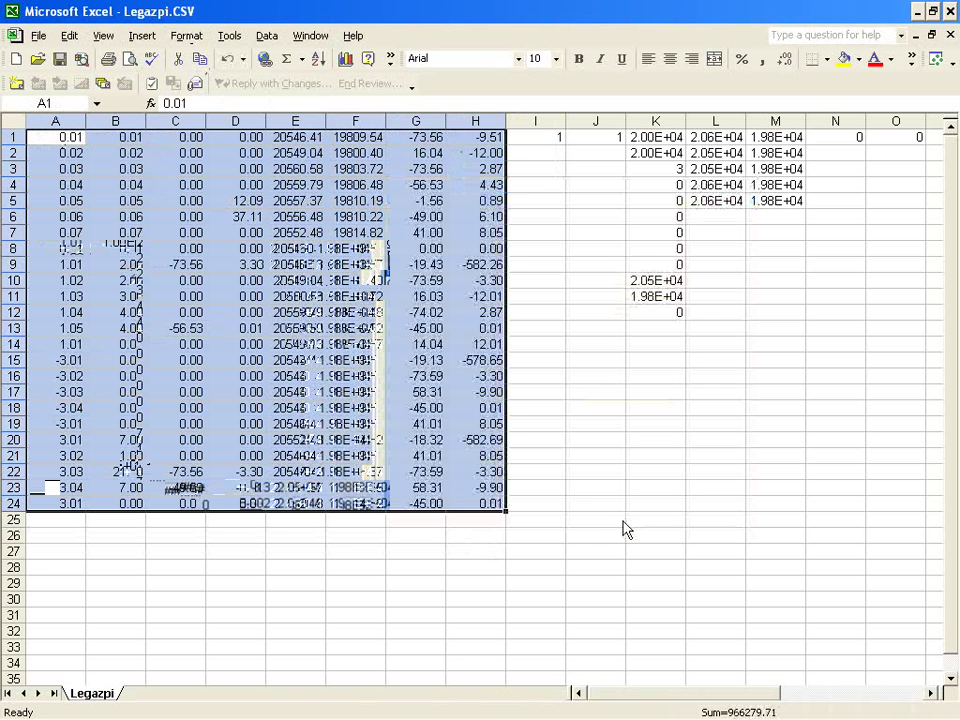
Save the data in CSV format over Legazpi.CSV and close Excel
click(60, 62)
click(407, 443)
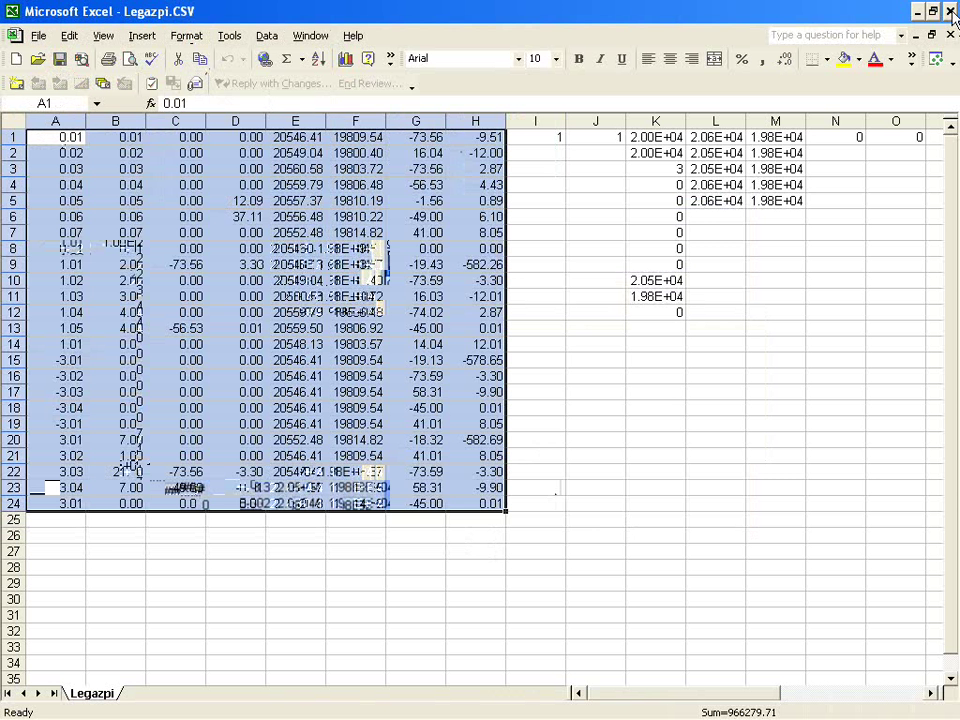
click(950, 12)
click(412, 422)
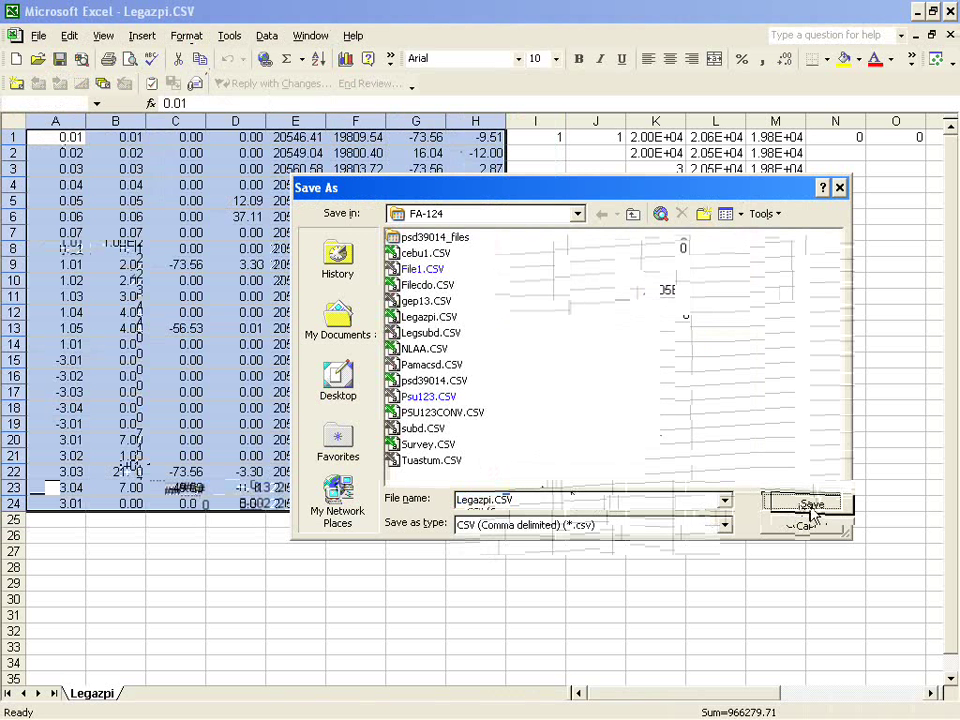
click(800, 505)
click(433, 425)
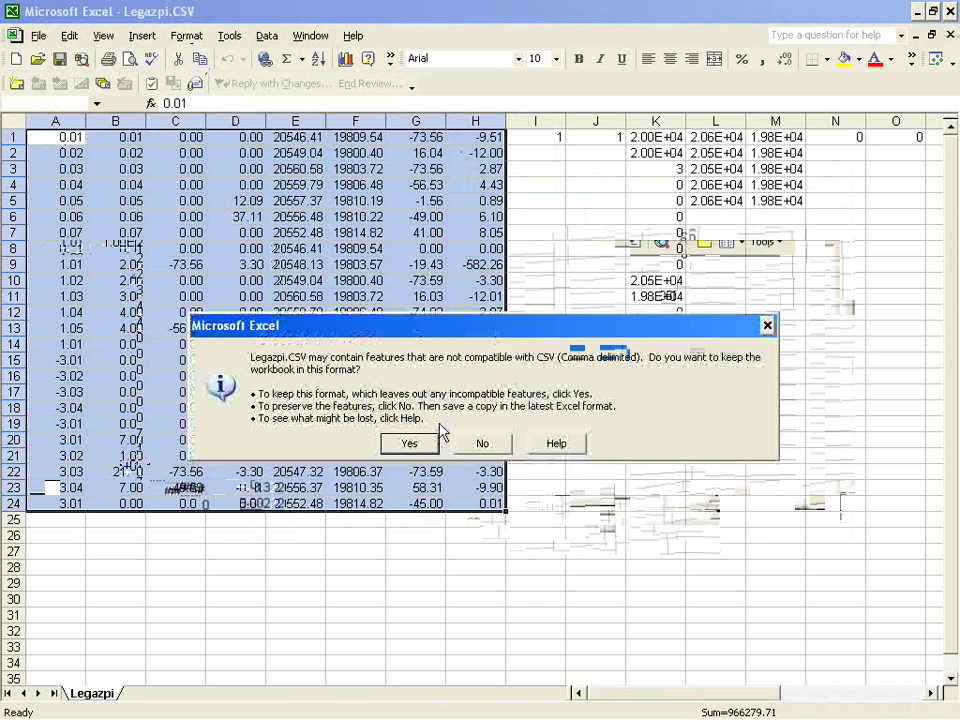
Keep CSV format while Excel closes, return to AutoCAD, and run the BigShot import
click(411, 442)
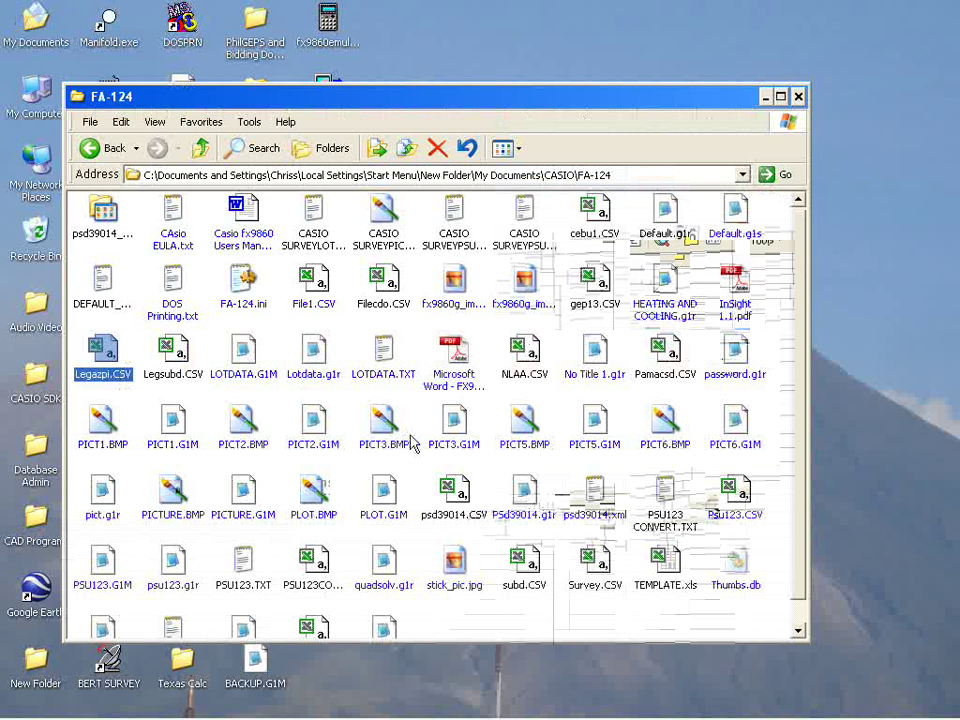
click(798, 96)
click(219, 710)
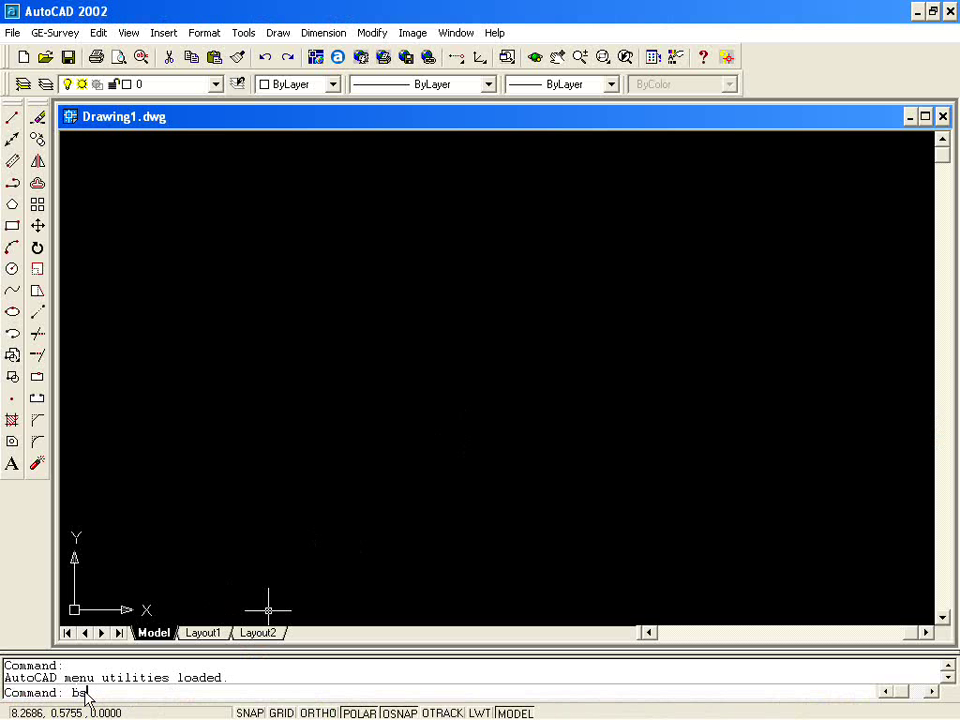
key(Return)
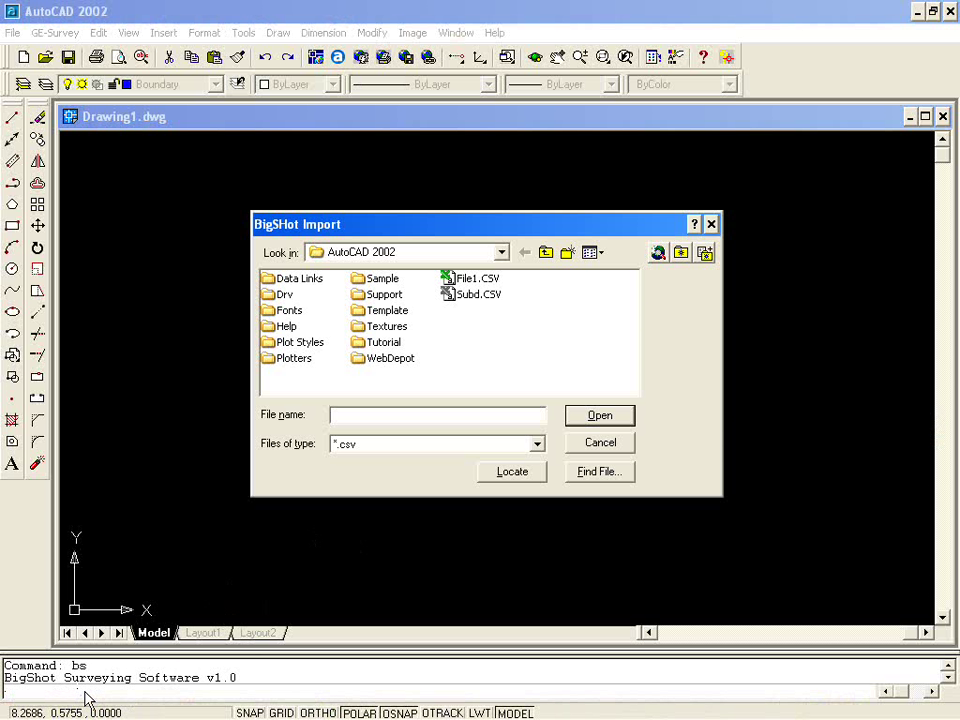
Browse the import dialog to My Documents > CASIO > FA-124
click(503, 256)
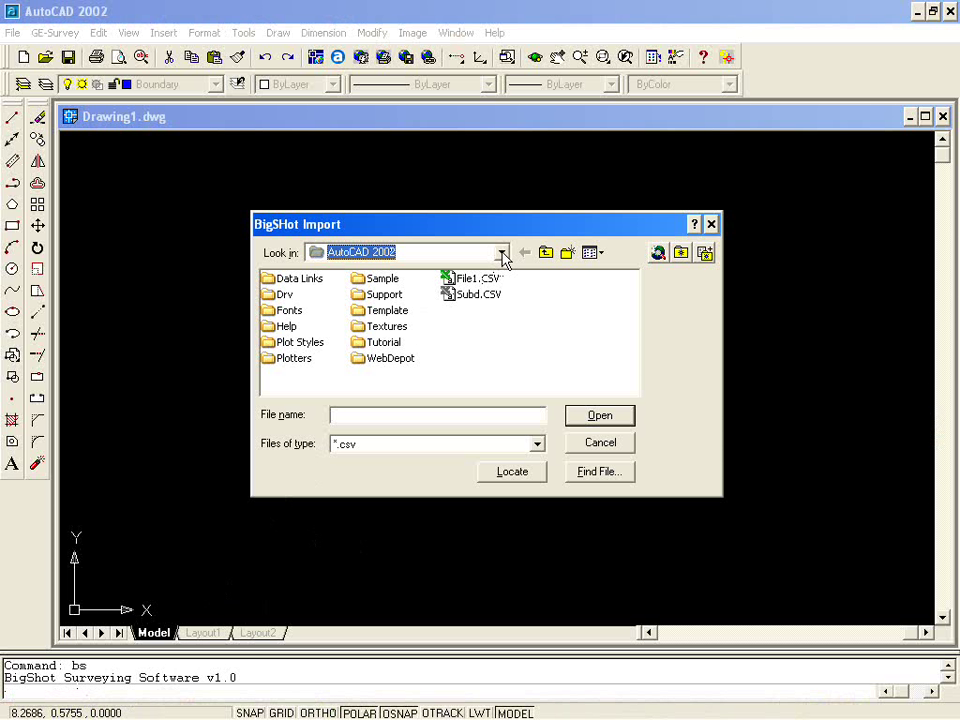
click(503, 256)
click(410, 290)
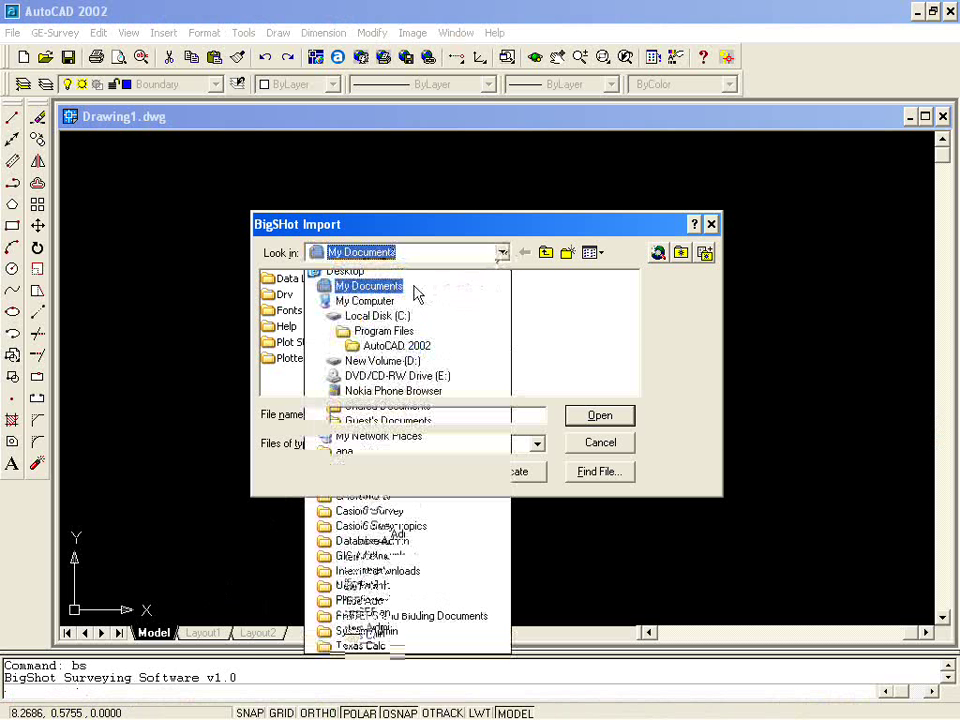
double_click(500, 240)
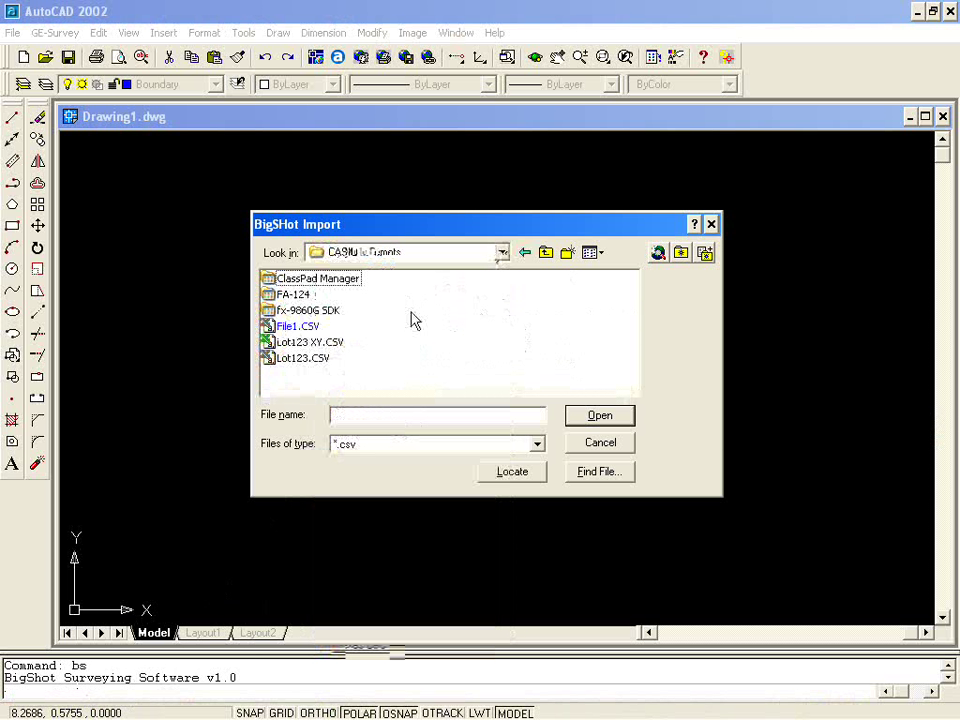
double_click(285, 294)
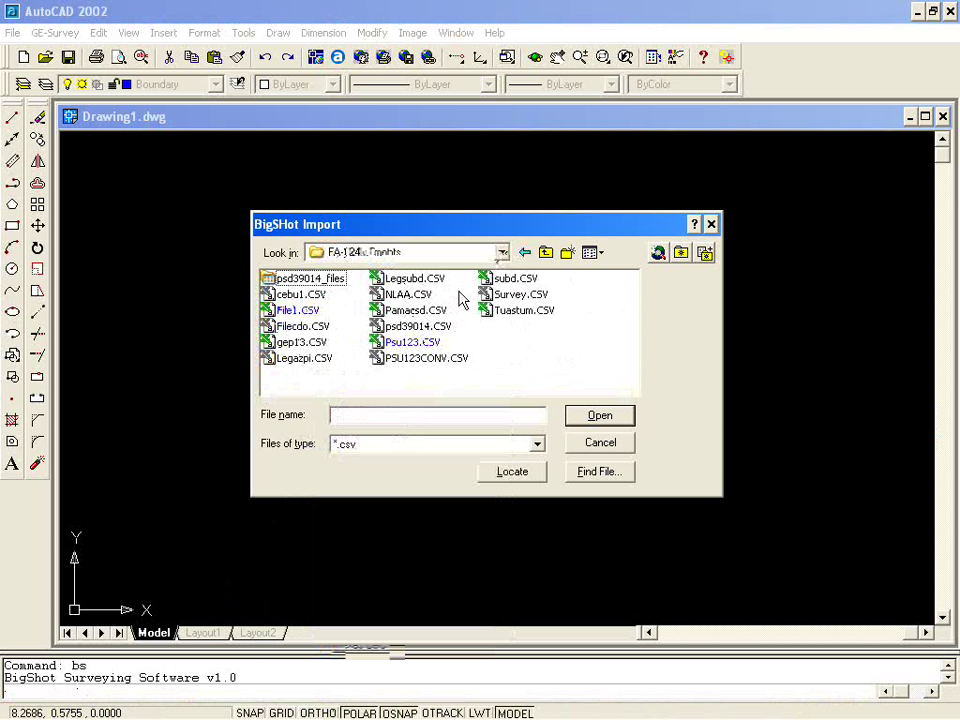
Import Legazpi.CSV and accept Download Completed to draw the survey lot boundaries
double_click(290, 360)
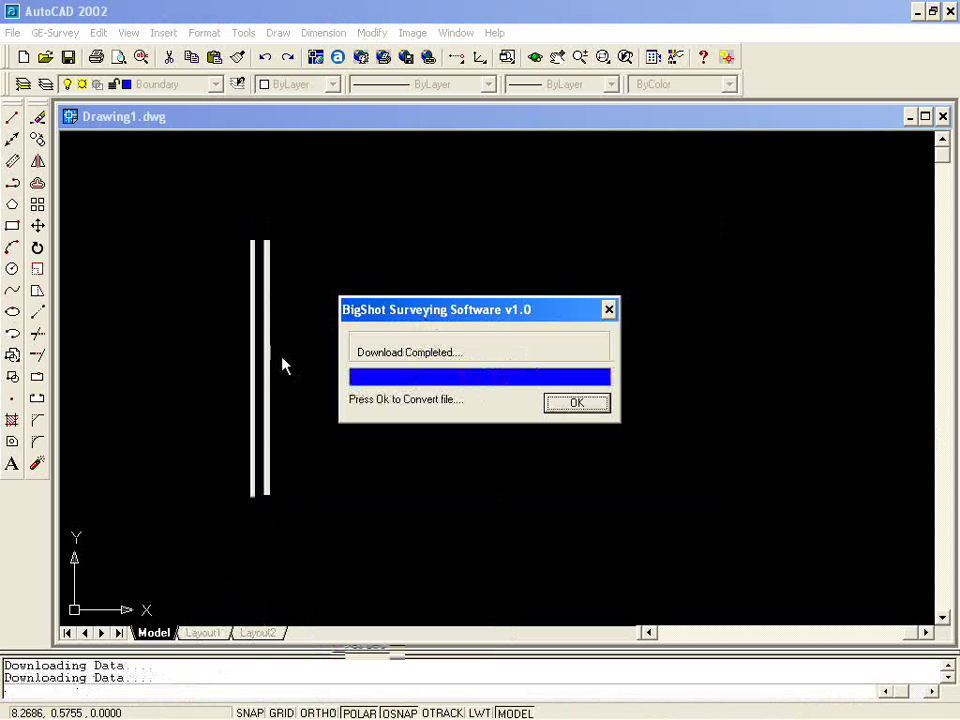
click(575, 405)
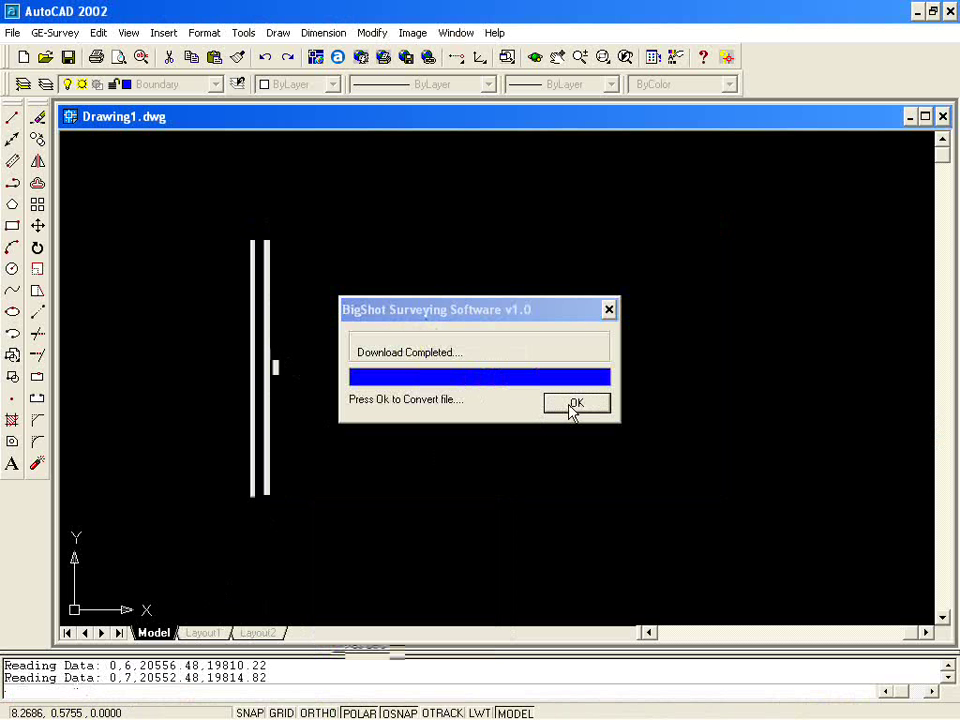